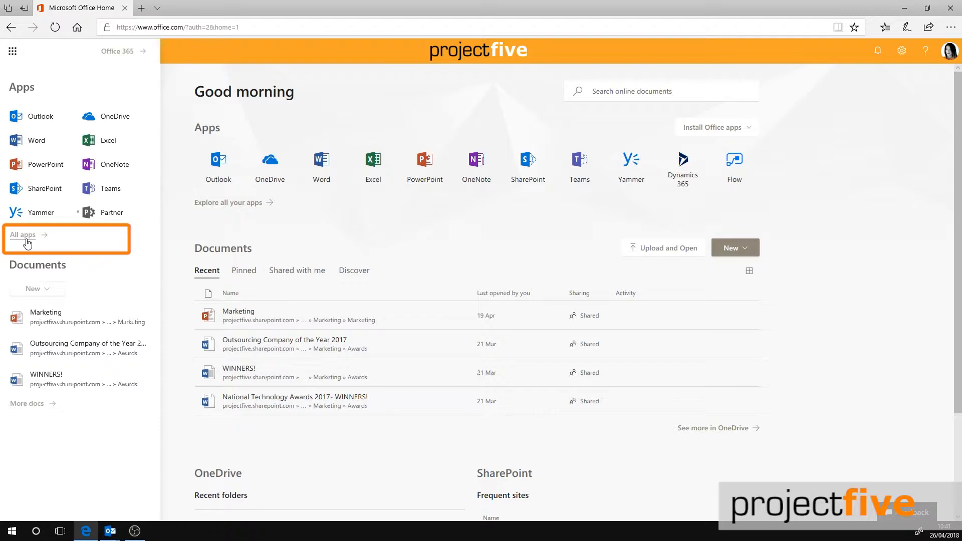
Step: Open Forms from the full list of Office 365 apps and create a new form
left_click(27, 240)
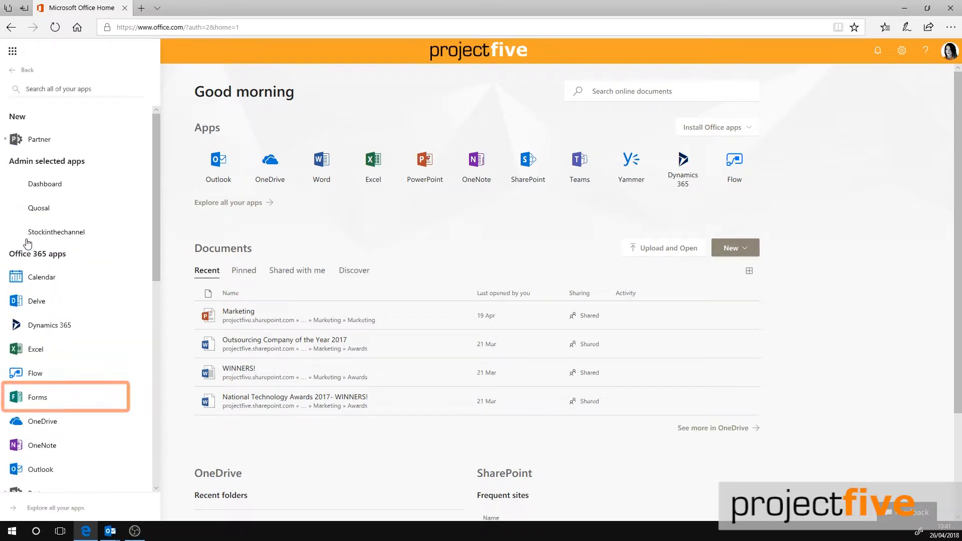
left_click(75, 399)
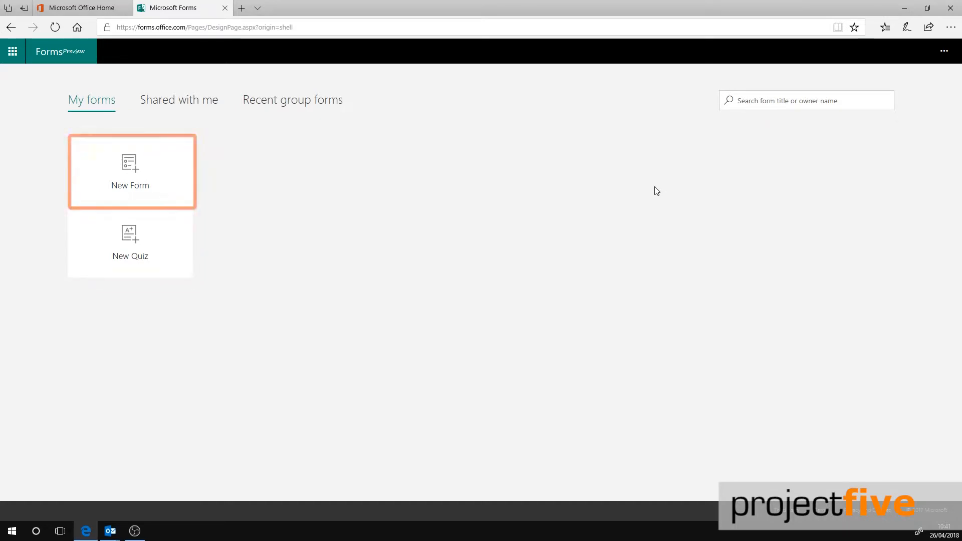
left_click(130, 168)
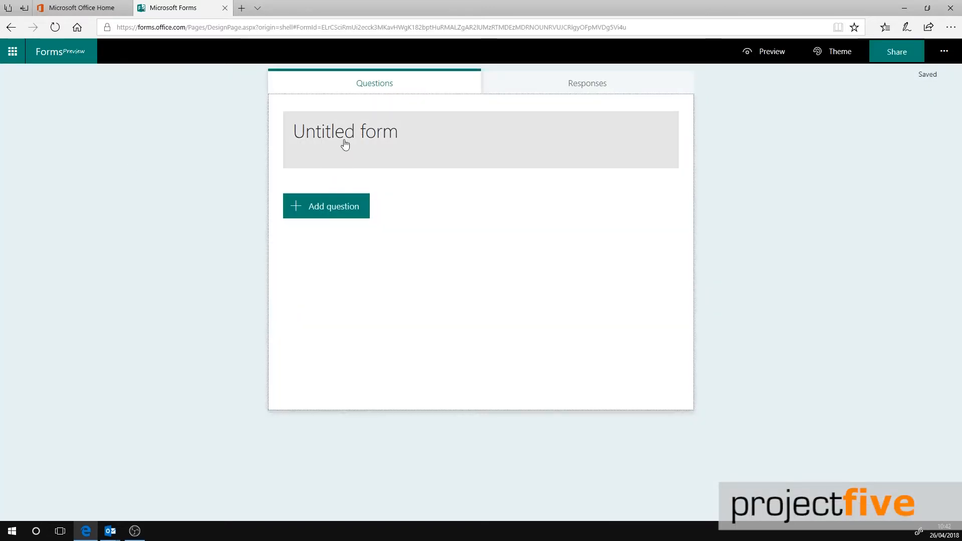
Step: Title the form "projectfive social" and give it the description "Help us decide where to go for our next social."
left_click(349, 138)
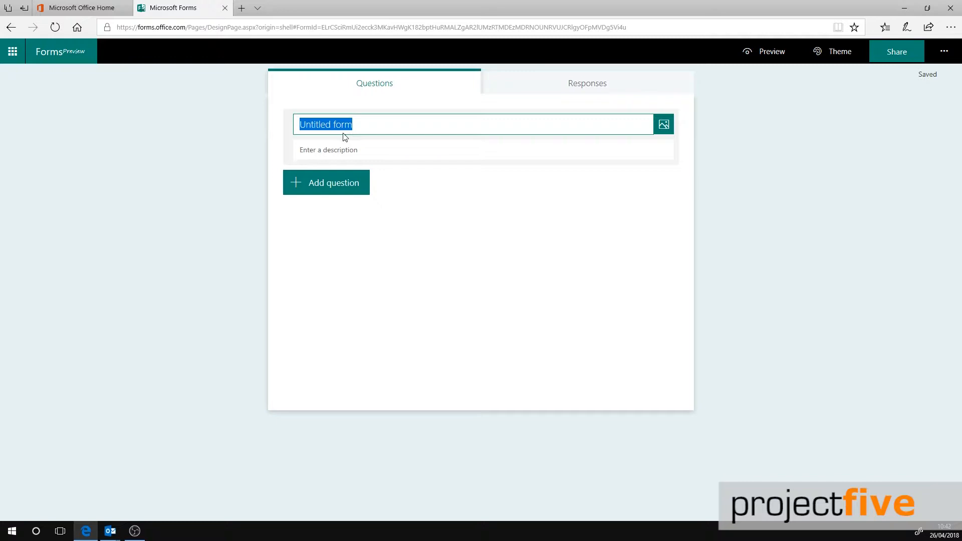
type("projectl")
type("ive social")
left_click(341, 152)
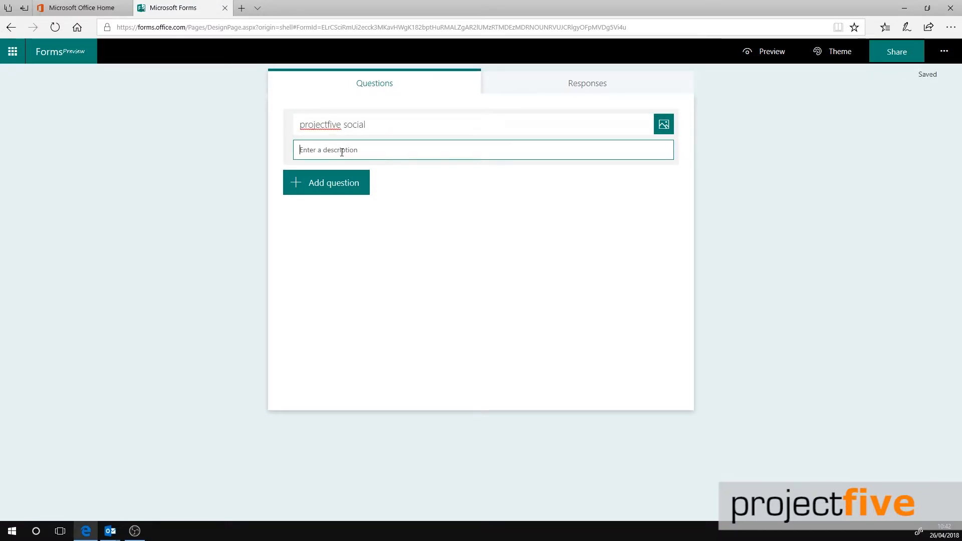
type("Help us decide where to go for our next social")
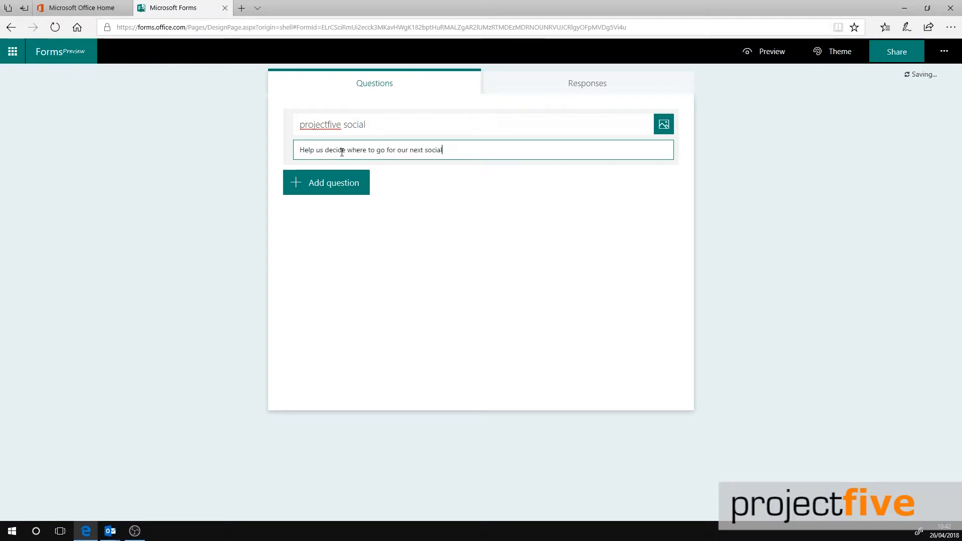
type(".")
Step: Add a choice question reading "Where should we go?" to the form
left_click(332, 184)
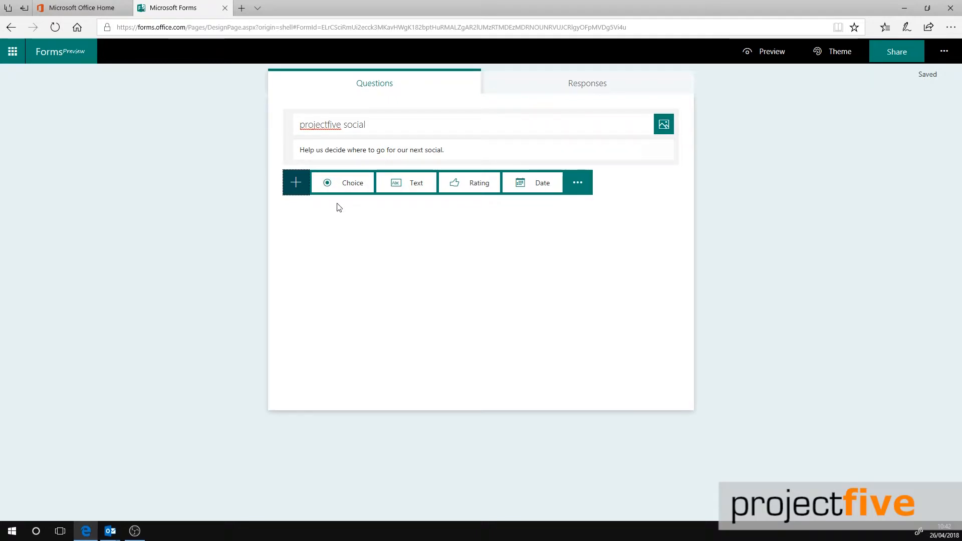
left_click(343, 186)
type("Where should we go?")
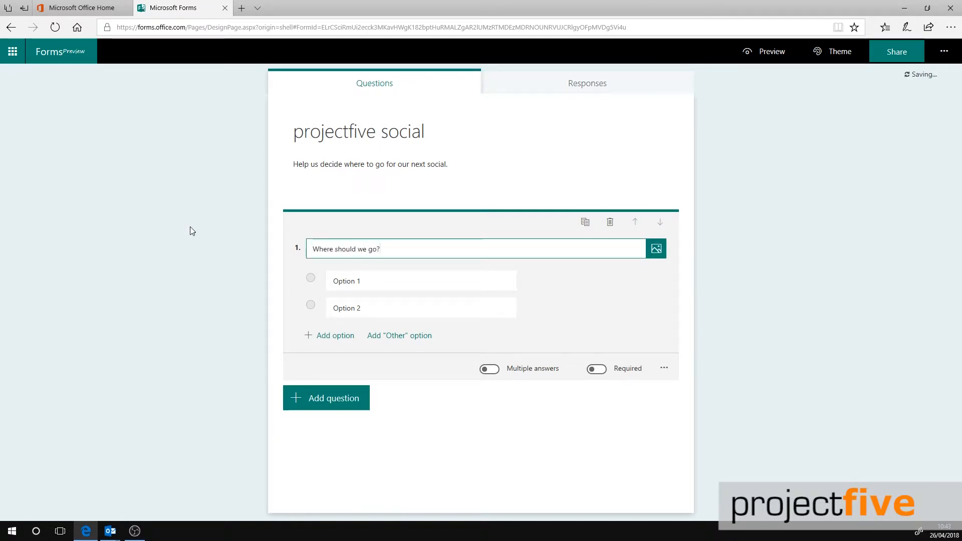
Step: Give the first question the options Theme Park, Adult Indoor Soft Play, Indoor Trampoline Park and Go-Karting
left_click(371, 280)
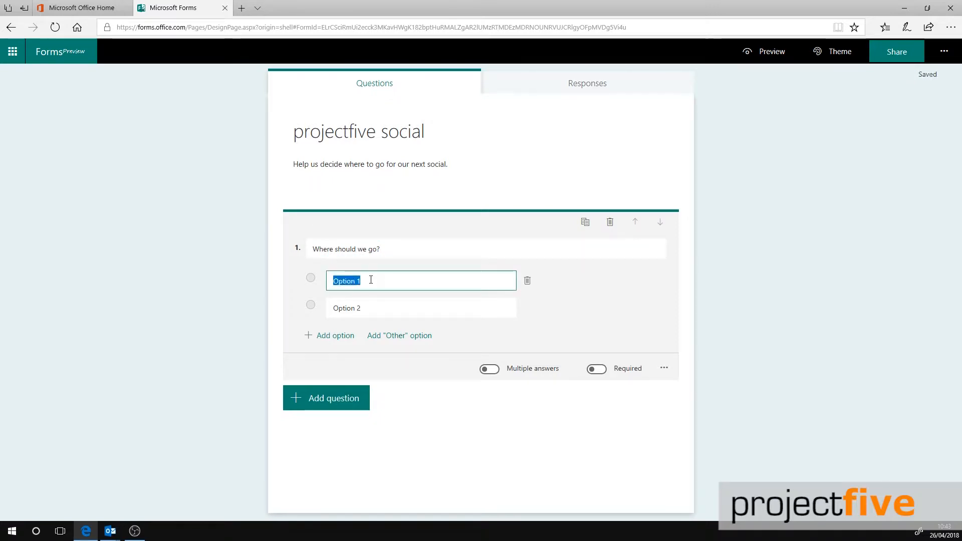
type("Theme Park")
double_click(354, 309)
triple_click(354, 309)
type("Adult Indoor Soft Play")
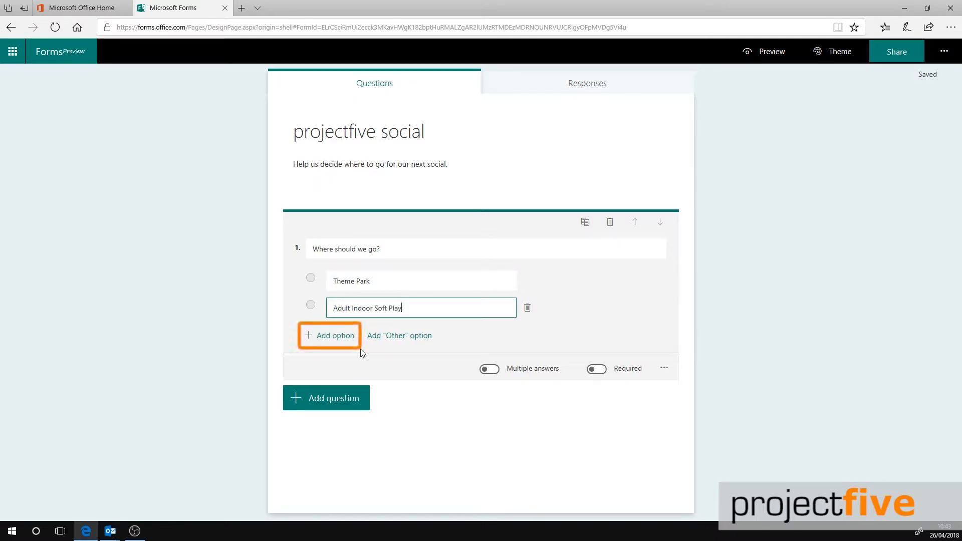
left_click(350, 340)
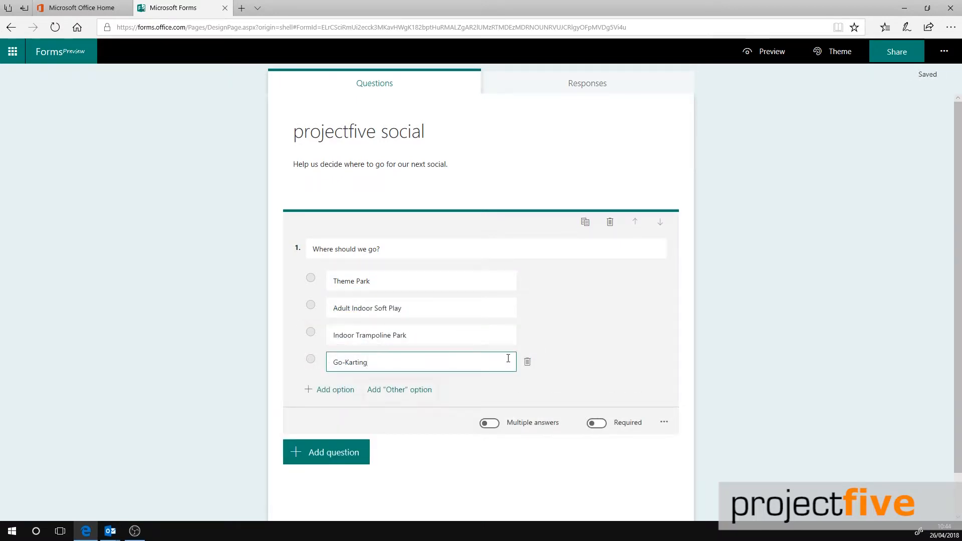
left_click(412, 395)
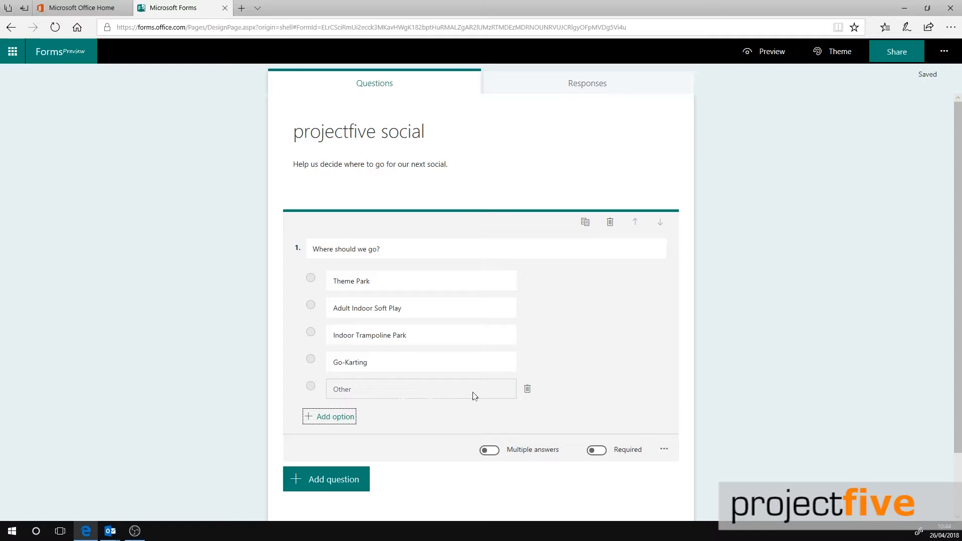
left_click(528, 390)
left_click(491, 424)
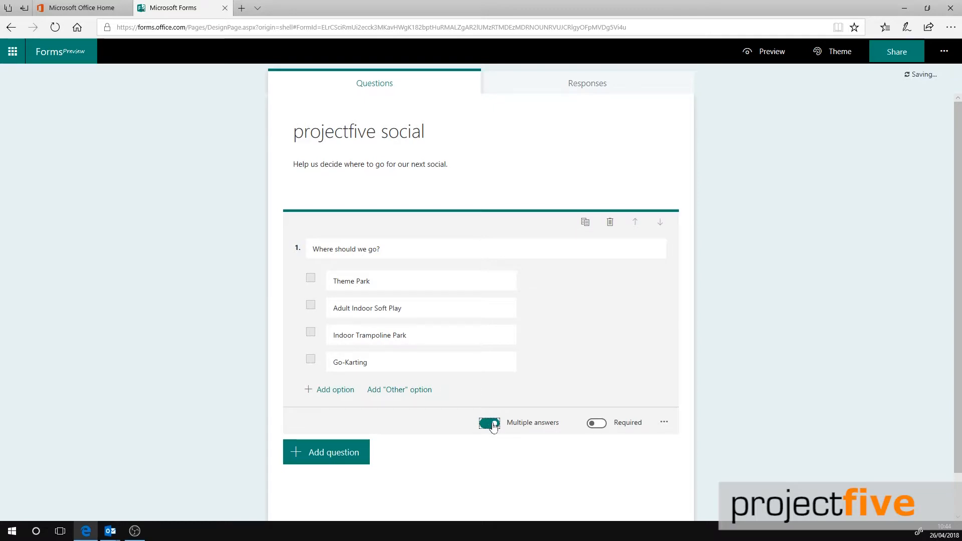
left_click(490, 423)
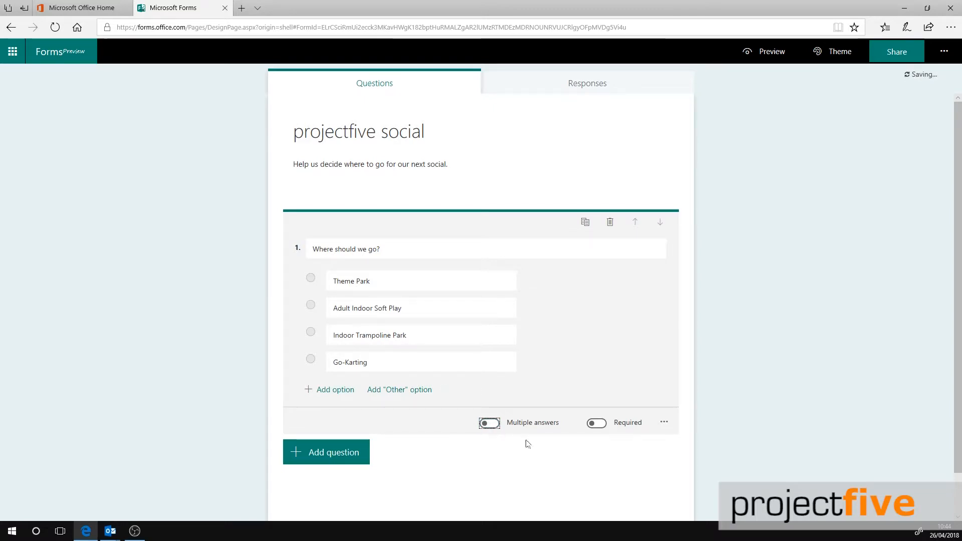
left_click(596, 425)
left_click(596, 426)
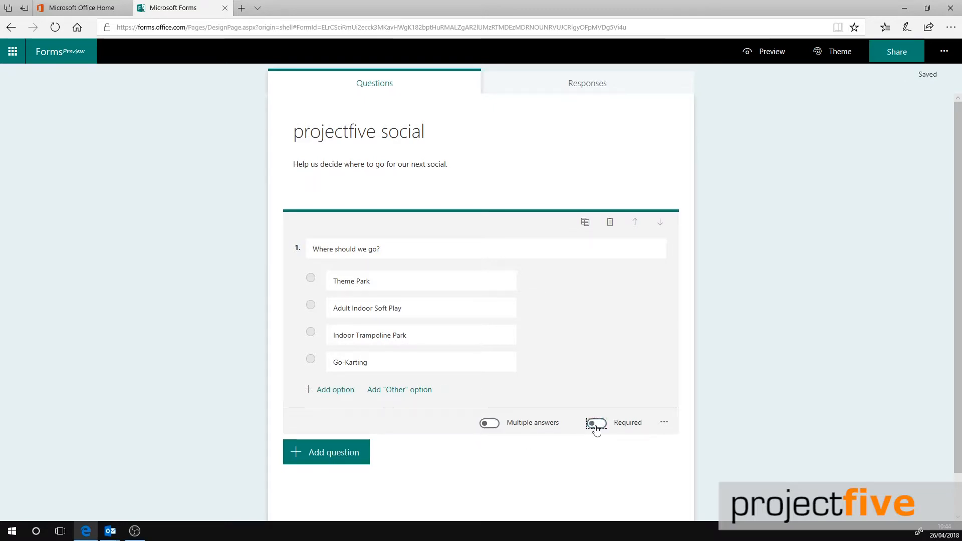
left_click(595, 425)
left_click(596, 426)
left_click(664, 422)
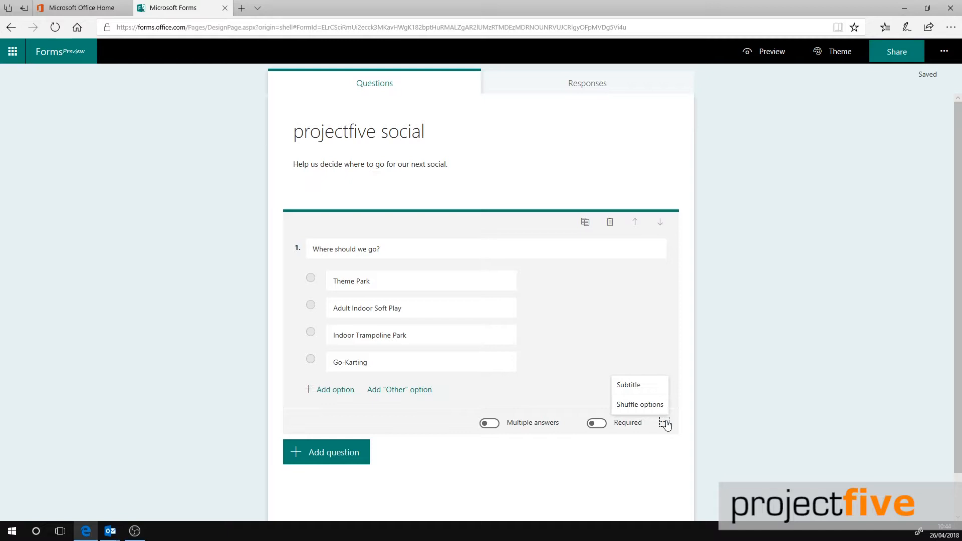
left_click(660, 460)
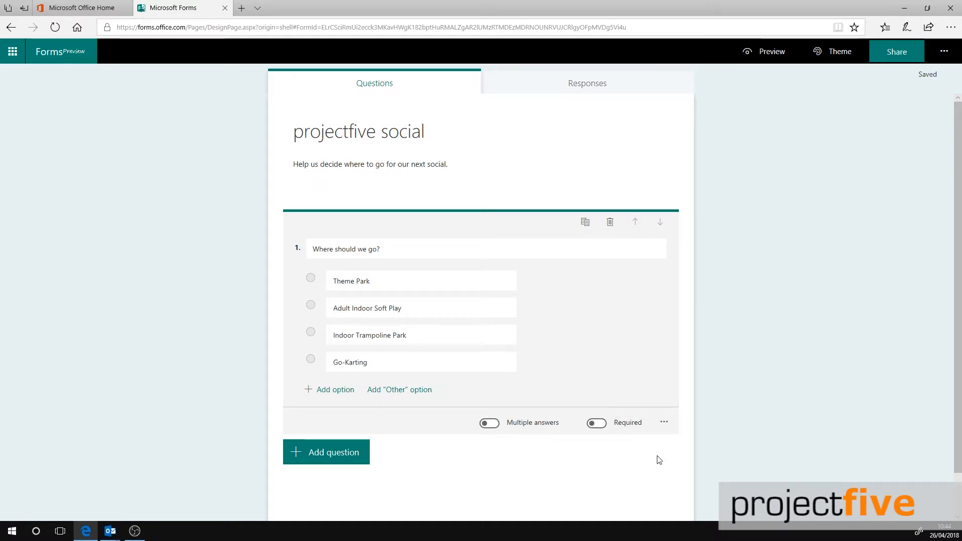
Step: Add a choice question "What day of the week should we go?" with the suggested options Friday and Saturday
scroll(455, 486, "down", 1)
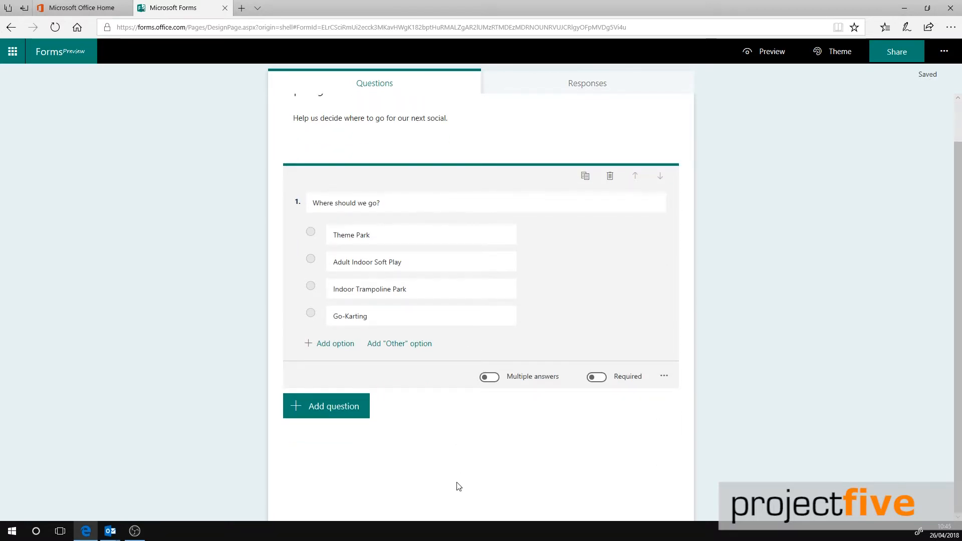
left_click(356, 414)
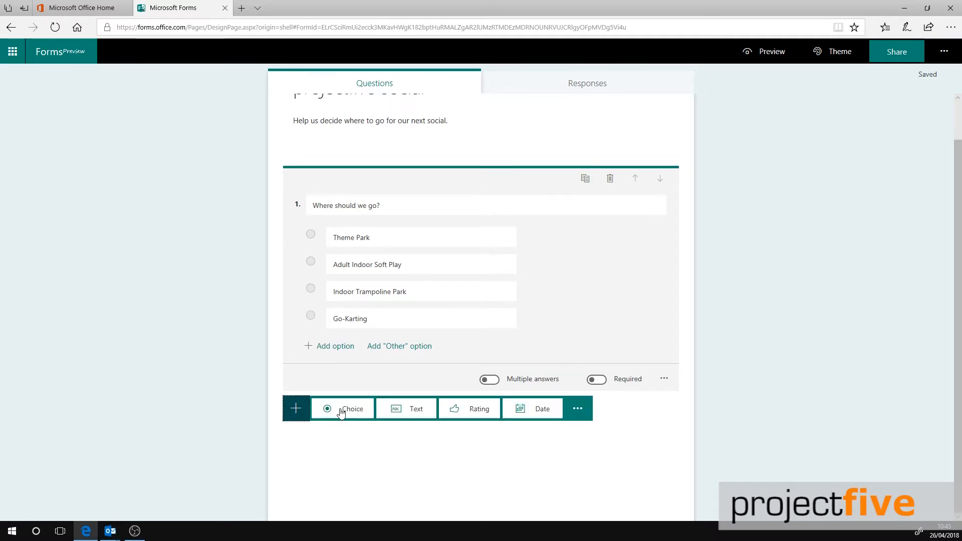
left_click(341, 414)
type("What ")
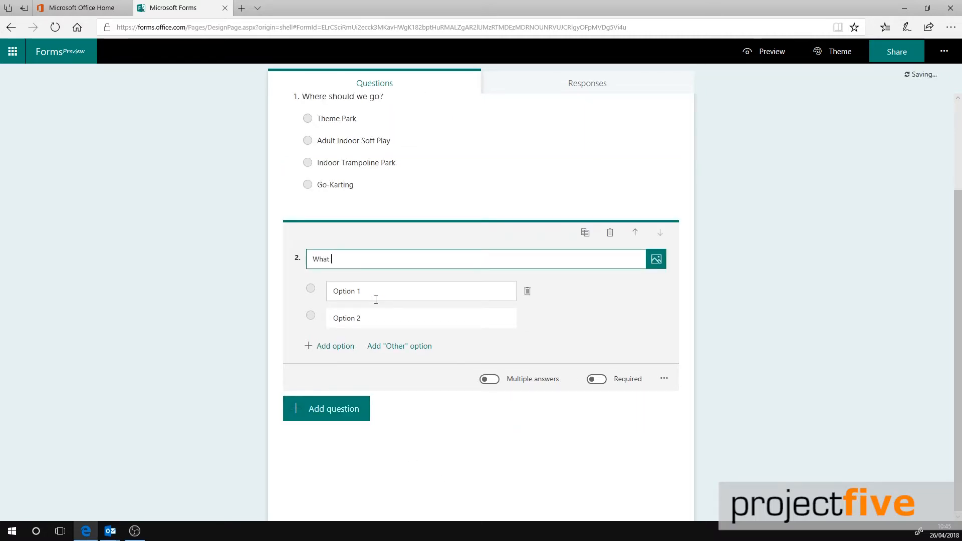
type("day of the week should we go")
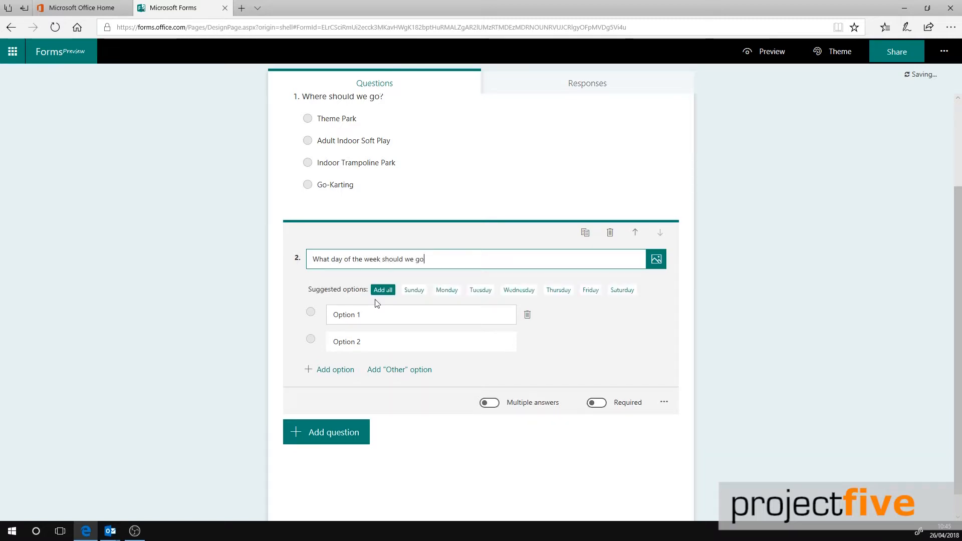
type("?")
left_click(591, 295)
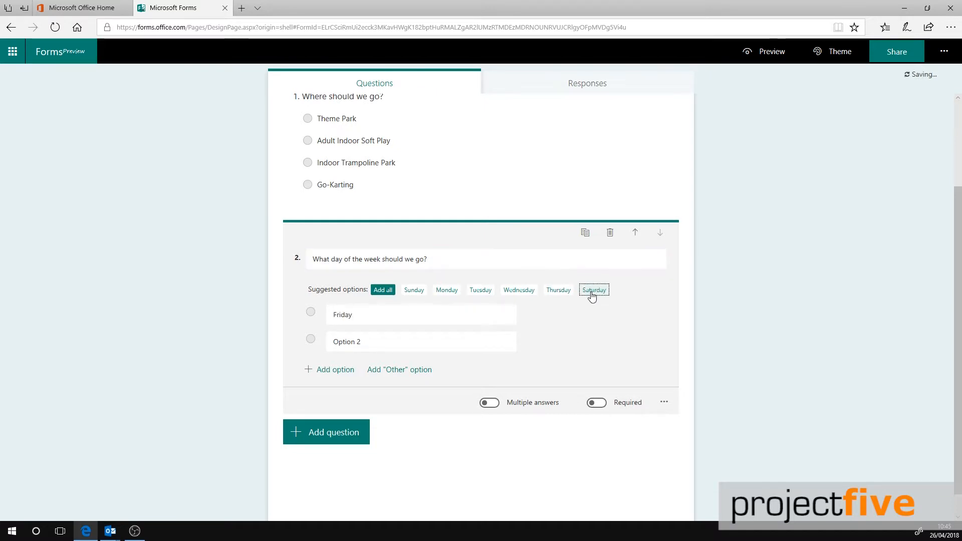
left_click(592, 295)
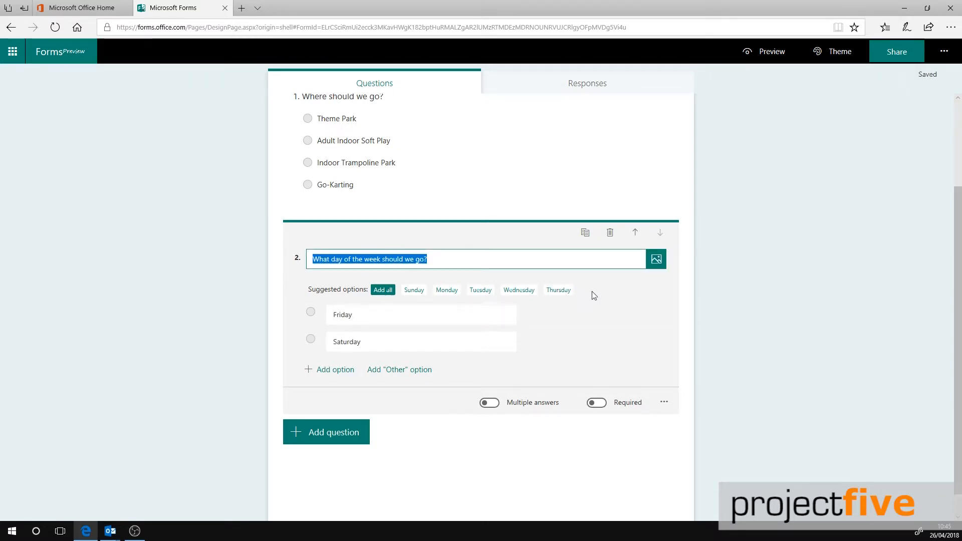
Step: Try to move the "Where should we go?" question down one place
left_click(603, 129)
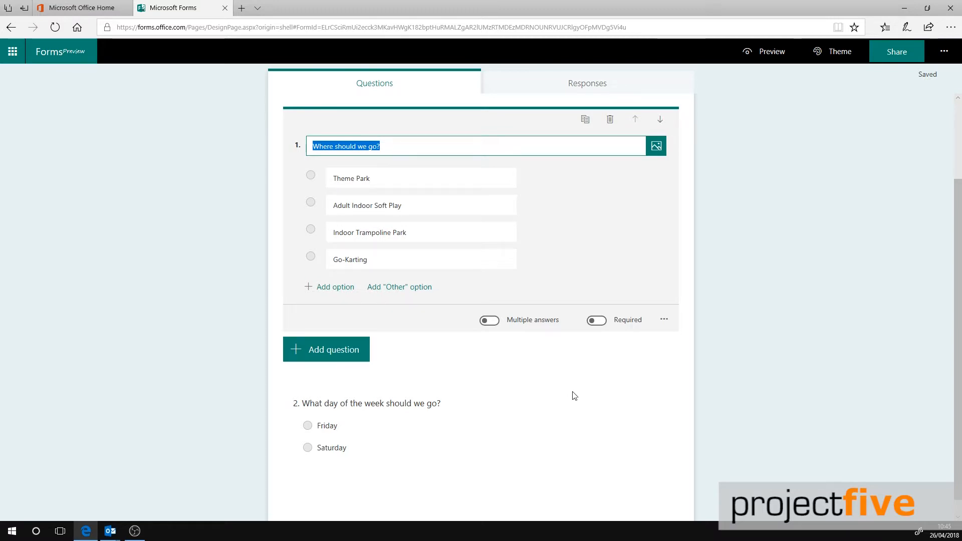
left_click(662, 120)
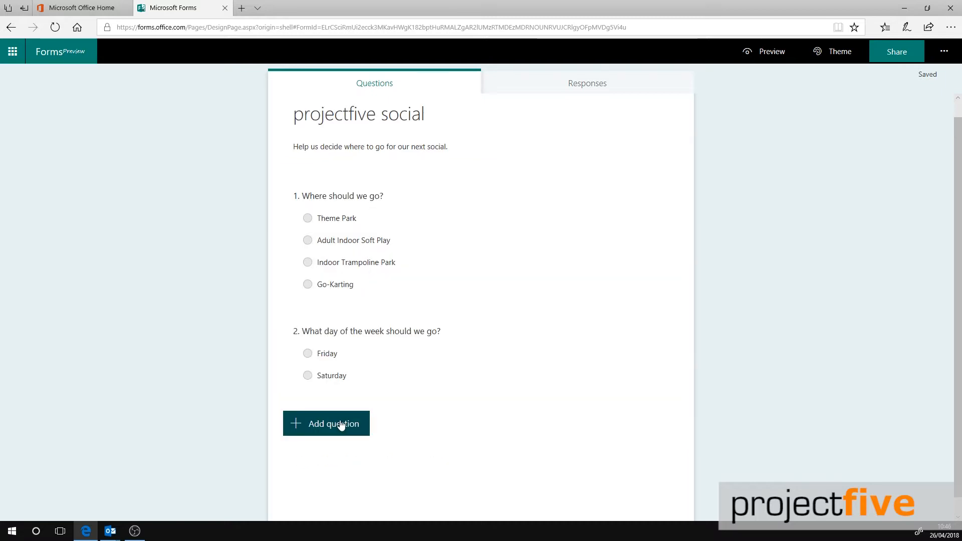
Step: Add a text question reading "How long should it be?" at the end of the form
left_click(339, 425)
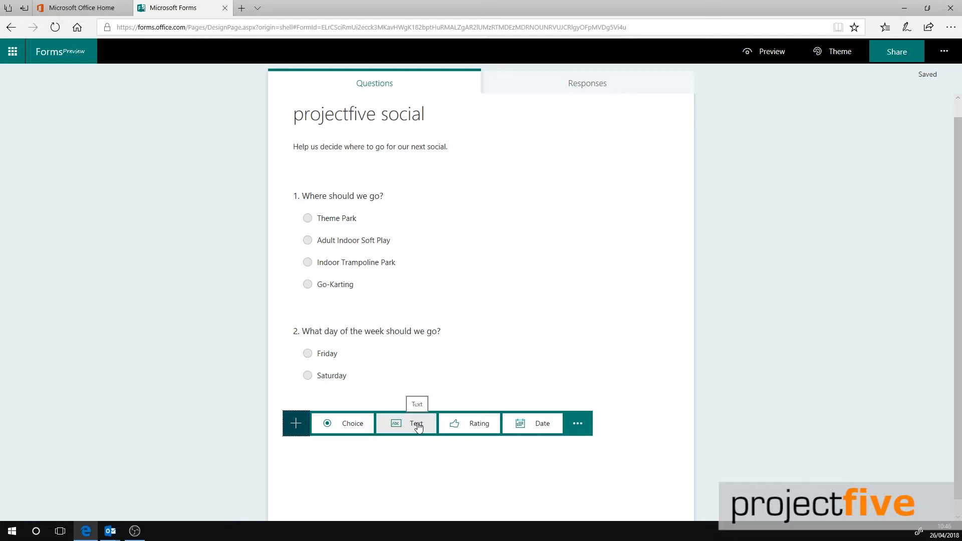
left_click(417, 425)
type("How long should it be?")
Step: Restrict the answer to "How long should it be?" to a number between 2 and 7
left_click(665, 379)
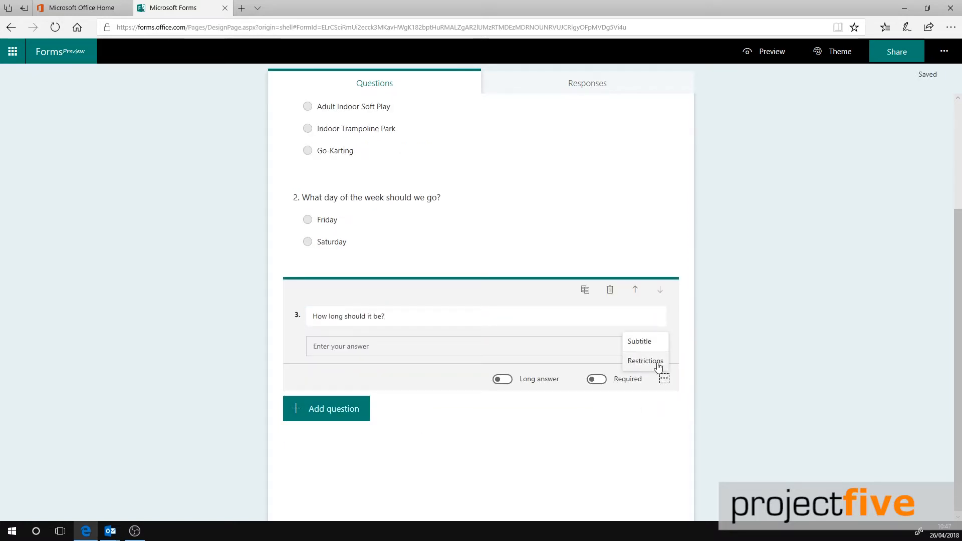
left_click(651, 362)
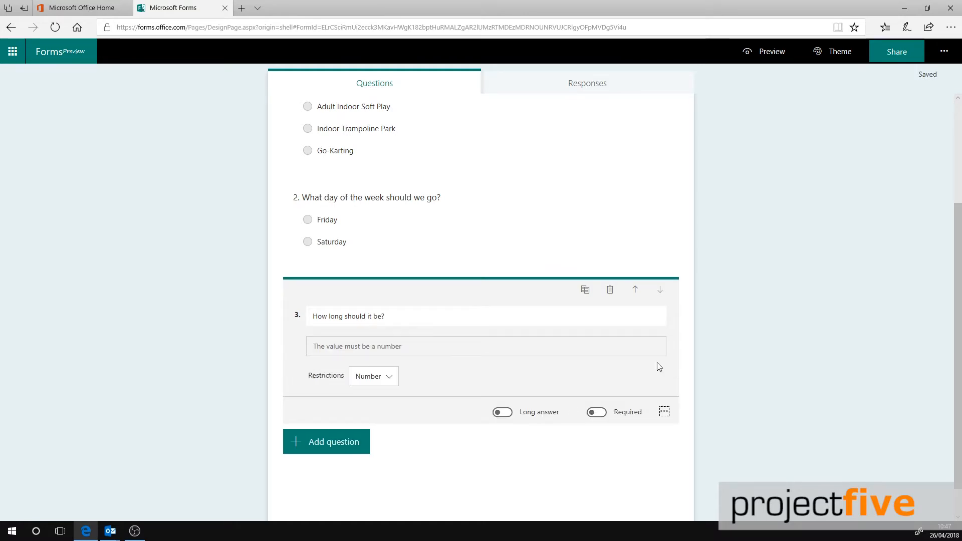
left_click(392, 375)
scroll(401, 451, "down", 1)
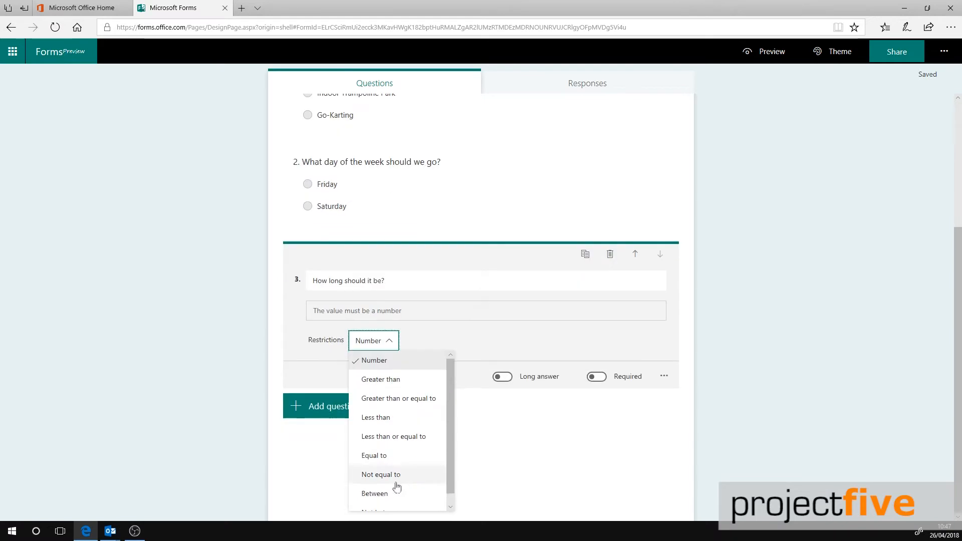
left_click(390, 495)
left_click(429, 341)
type("2")
double_click(487, 340)
type("7")
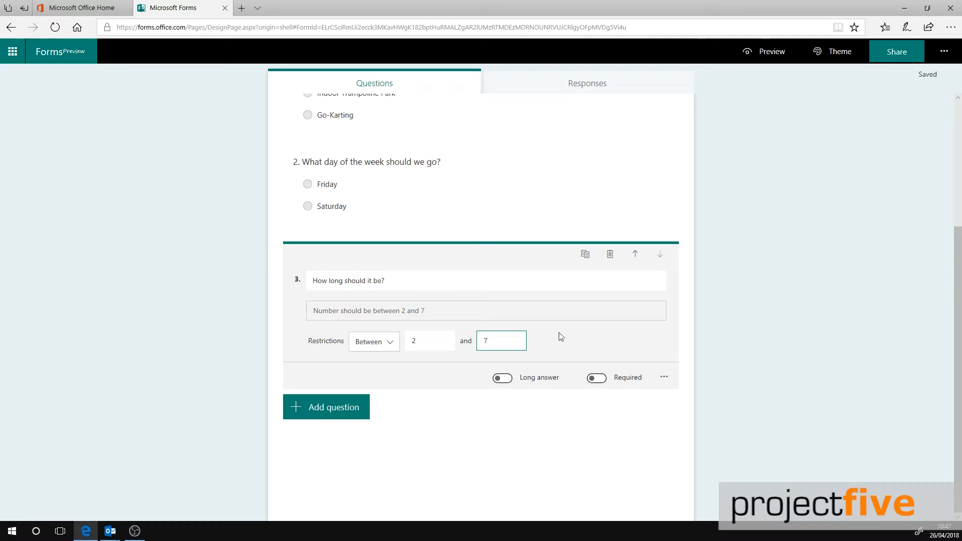
Step: Add a rating question reading "Rate our last social event." at the end of the form
left_click(348, 408)
left_click(350, 408)
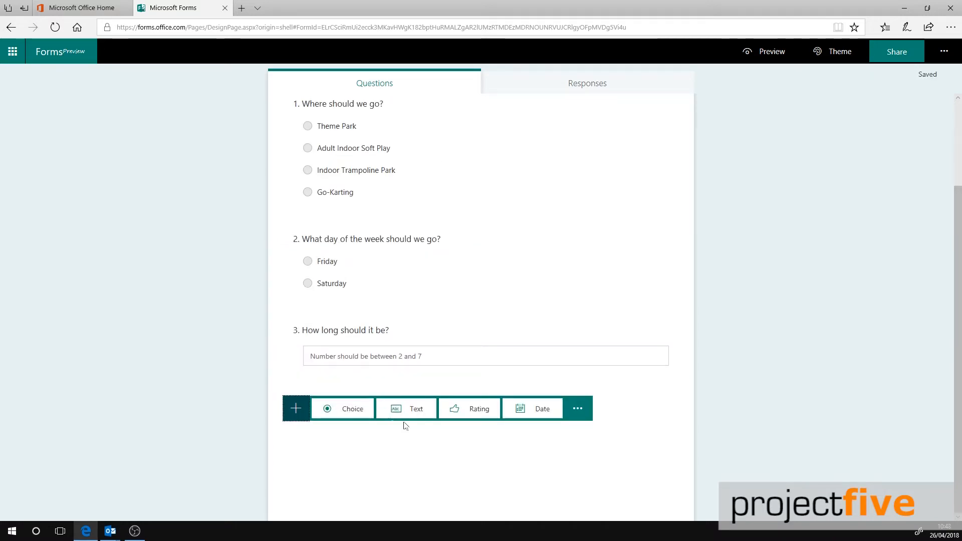
left_click(472, 409)
type("Rate our ")
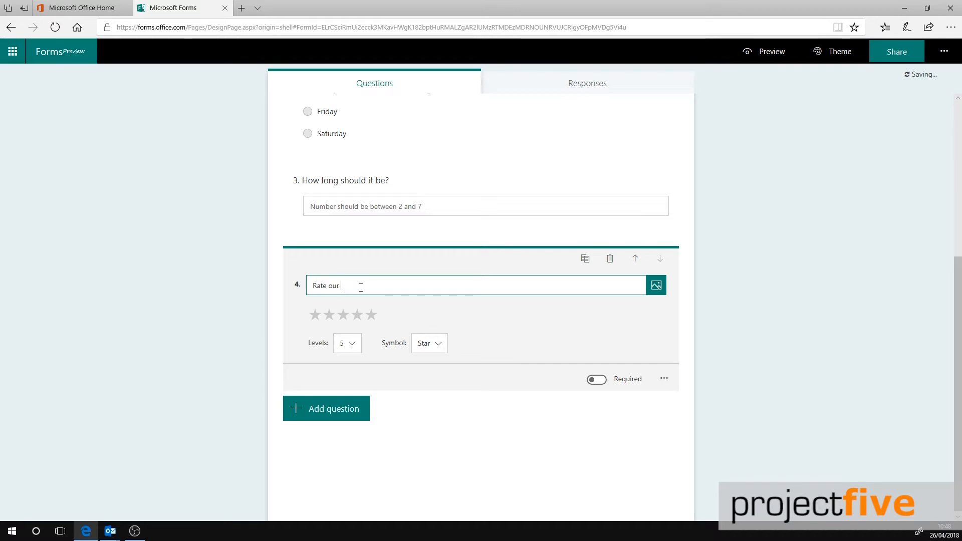
type("last soc")
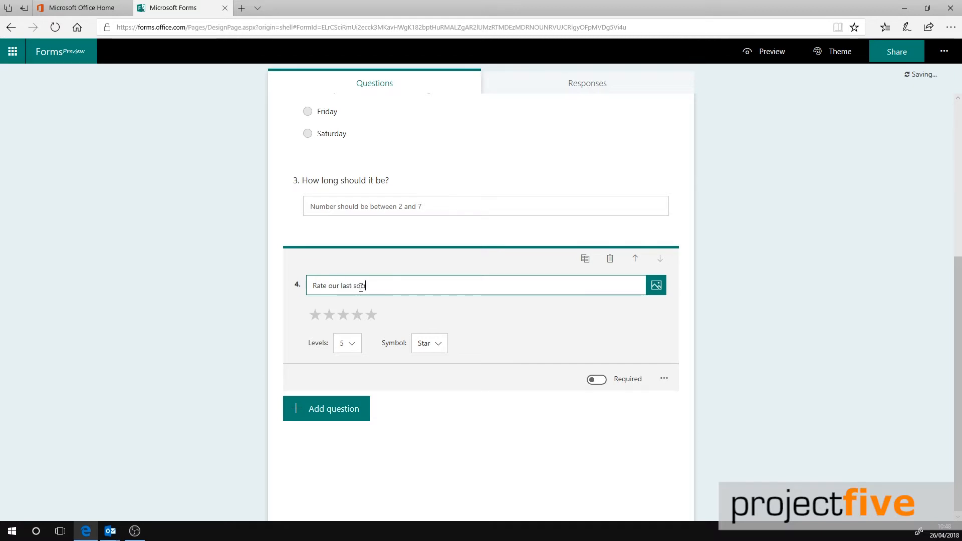
type("ial event.")
Step: Set the "Rate our last social event." question to 5 levels with the Star symbol
left_click(357, 350)
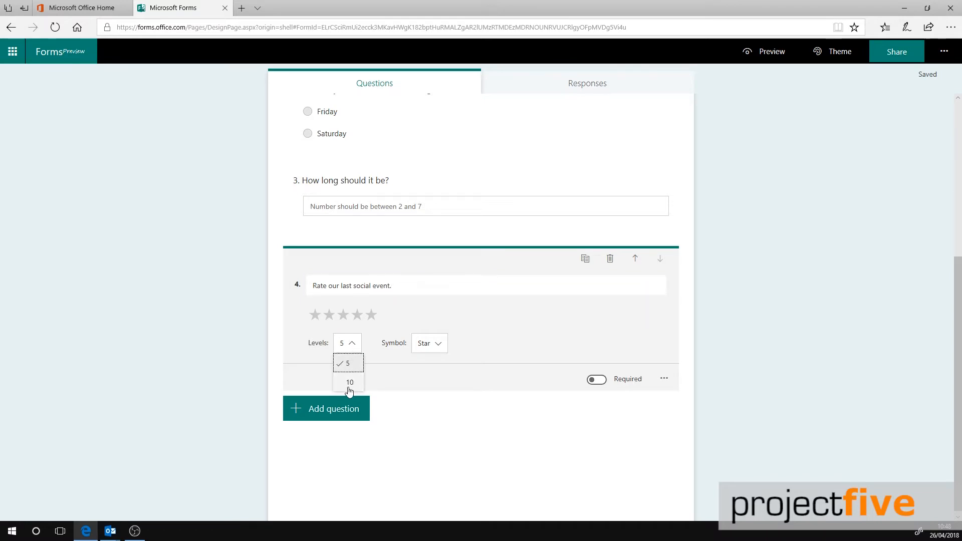
left_click(351, 362)
left_click(438, 345)
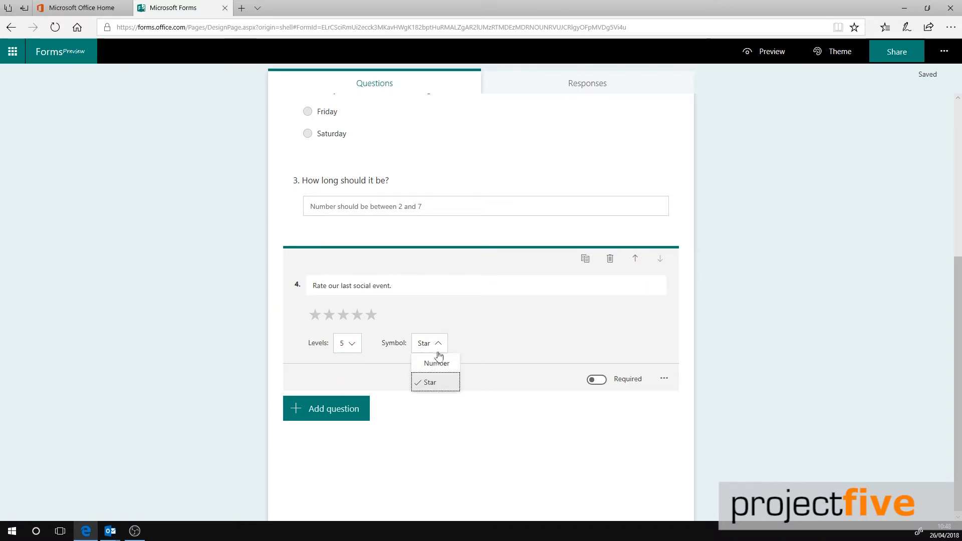
left_click(434, 384)
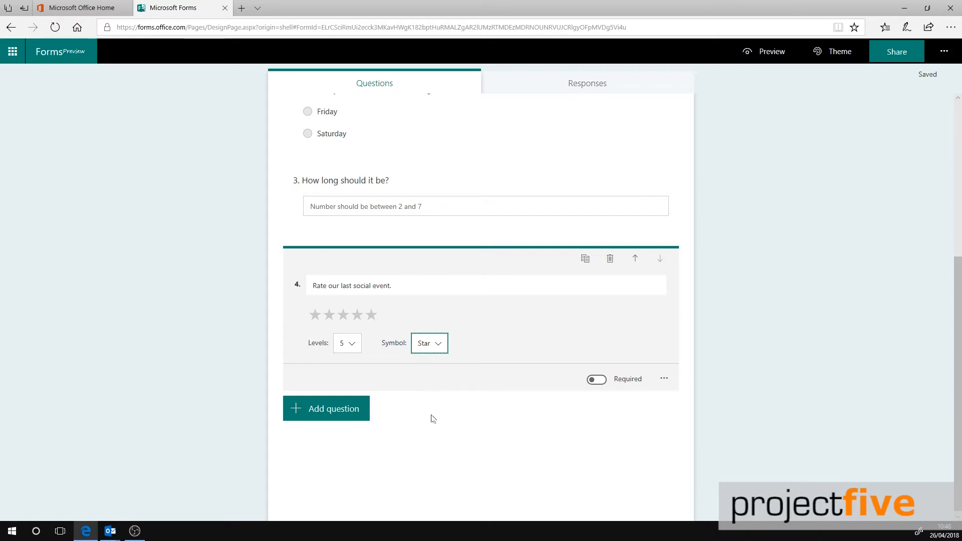
Step: Add a date question reading "What is your ideal date?" at the end of the form
left_click(351, 413)
left_click(532, 409)
type("W")
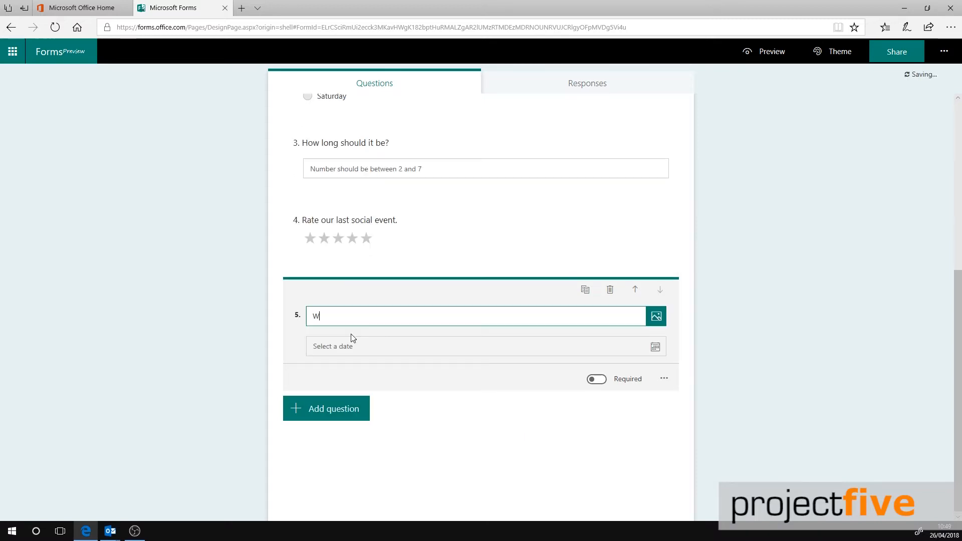
type("hat is your ideal date?")
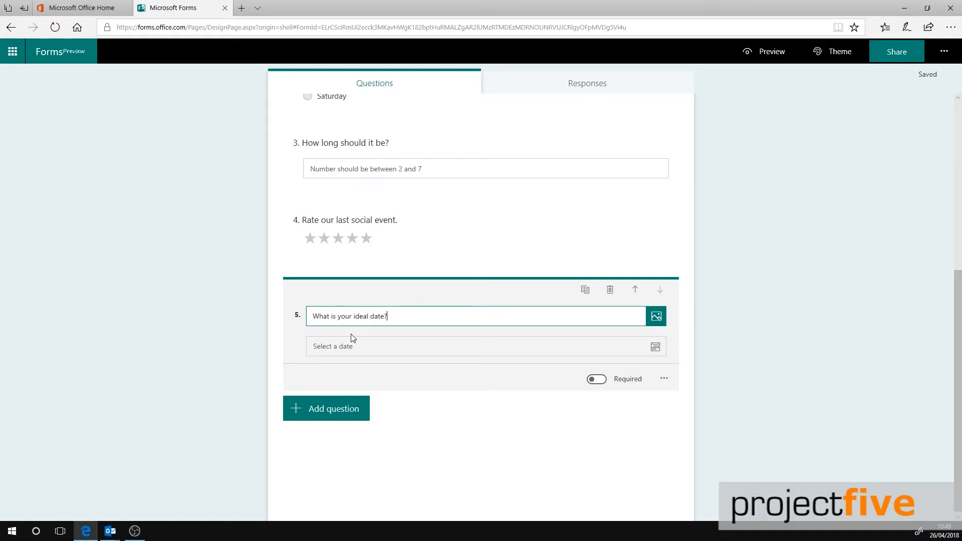
Step: Add a Likert question after the "What is your ideal date?" question
left_click(350, 408)
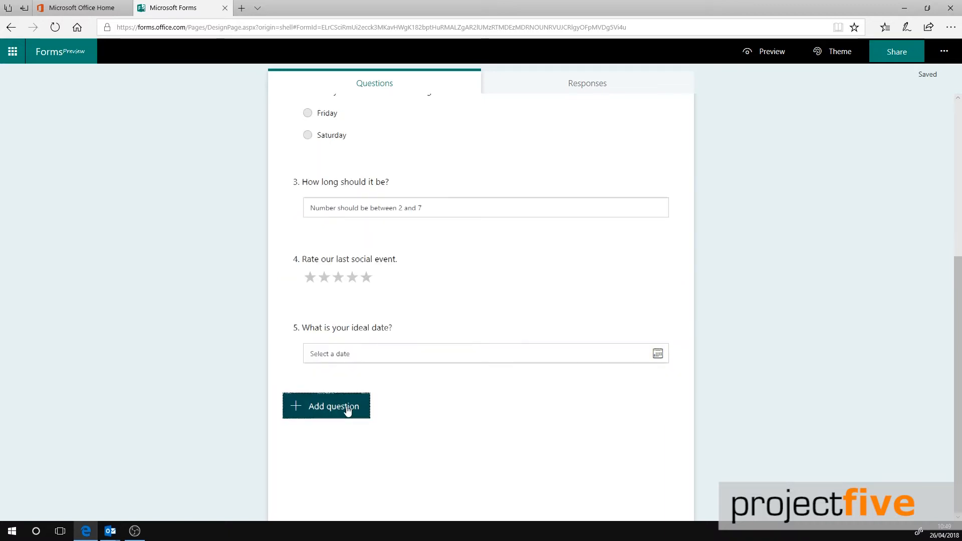
left_click(577, 409)
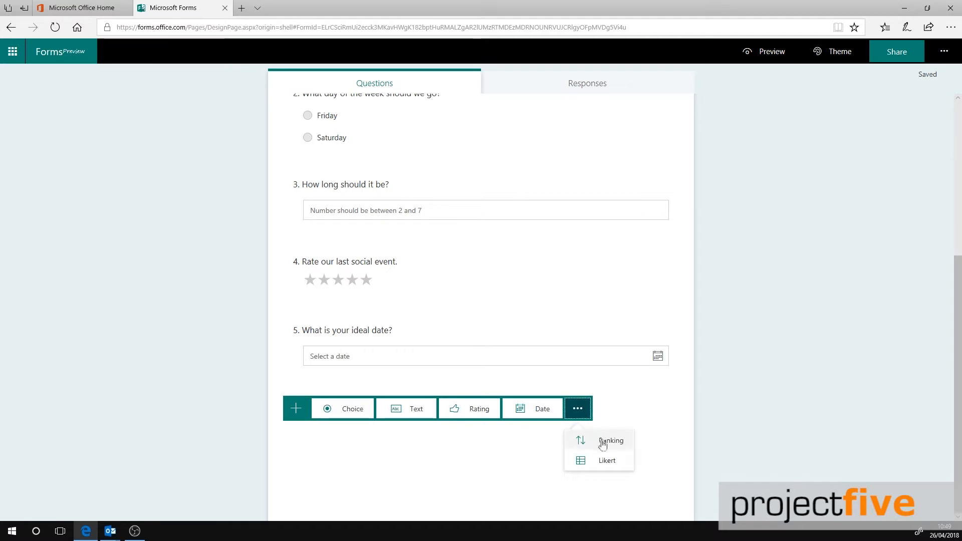
left_click(609, 463)
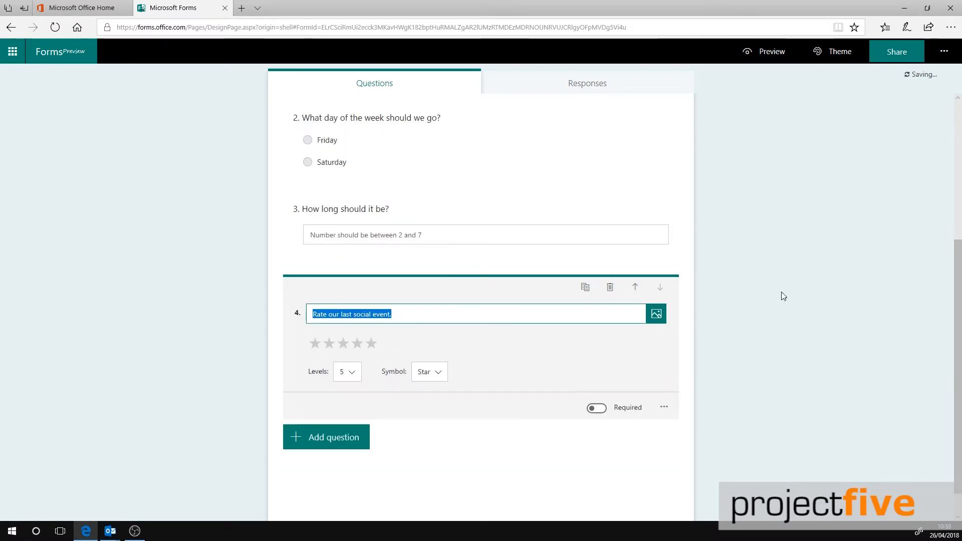
Step: Apply a custom theme to the form using the orange line-art background image from the computer
left_click(811, 296)
scroll(812, 295, "up", 4)
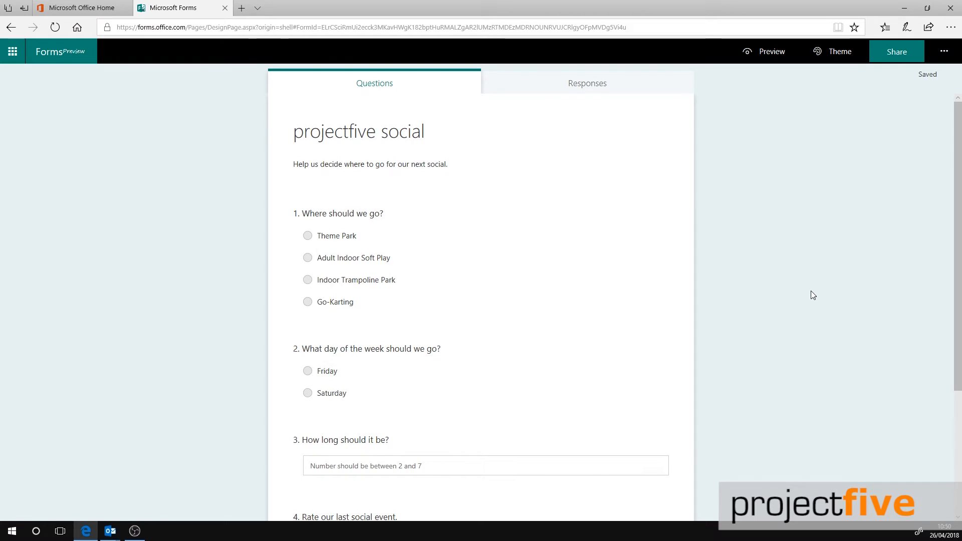
left_click(833, 54)
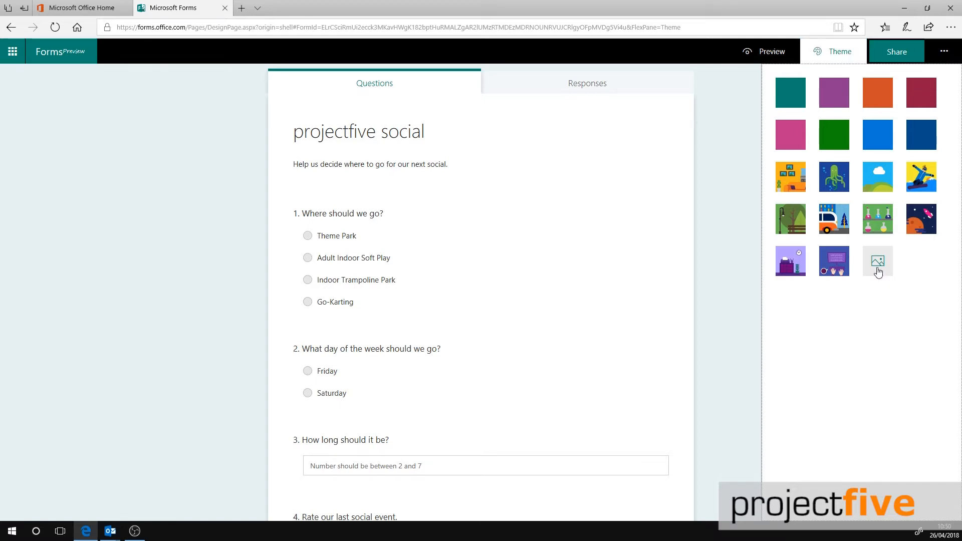
left_click(876, 270)
left_click(840, 82)
left_click(120, 95)
left_click(398, 256)
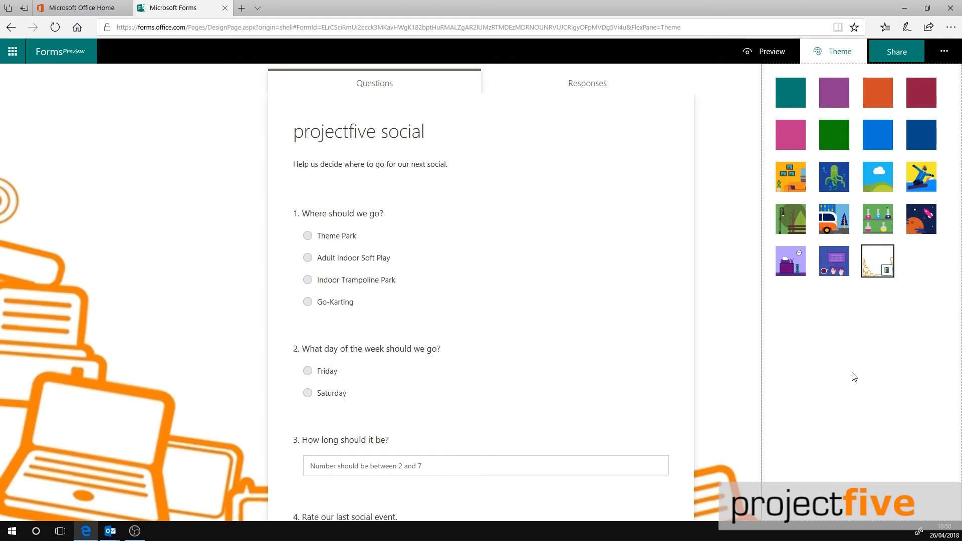
Step: Preview the form in its computer and mobile layouts
left_click(762, 52)
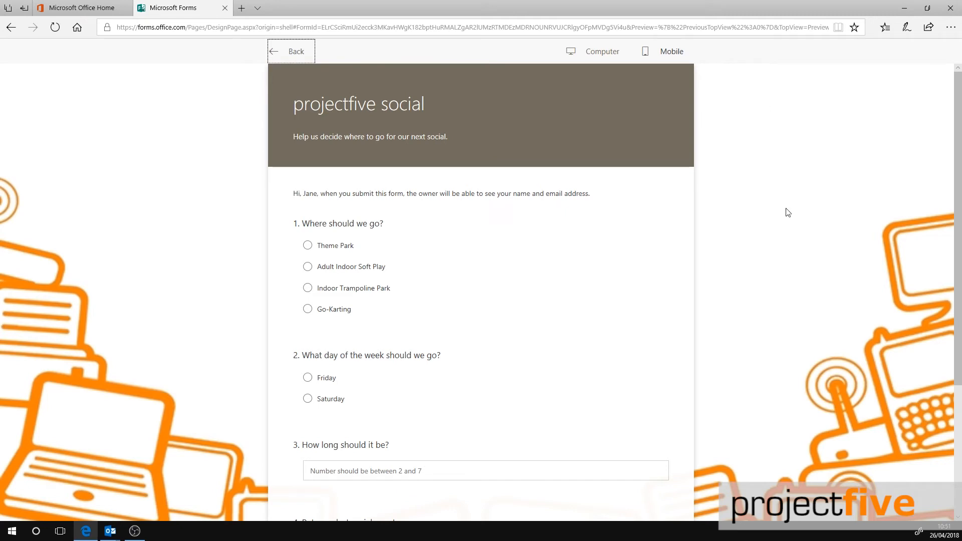
left_click(664, 53)
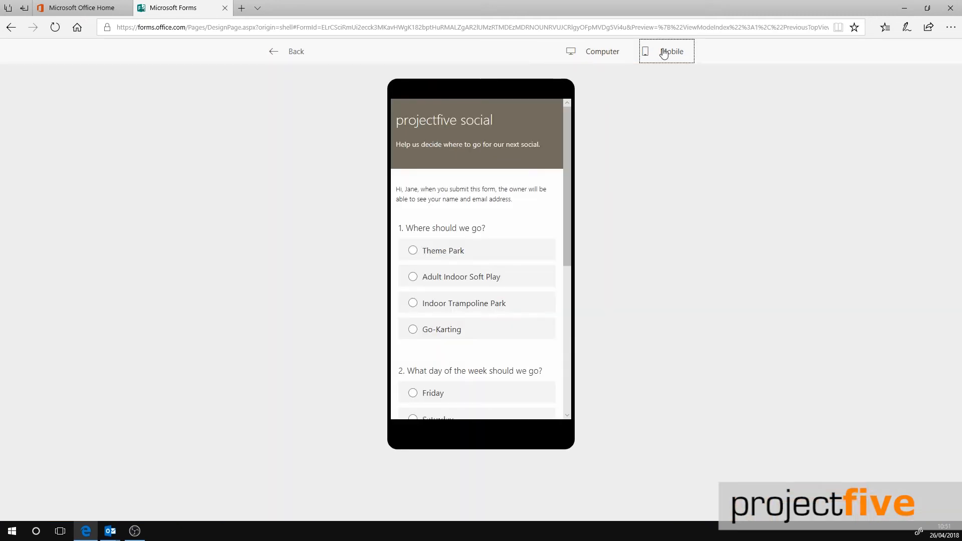
mouse_move(566, 219)
left_mouse_down()
mouse_move(573, 359)
mouse_move(573, 220)
left_mouse_up()
Step: Submit a test response from the computer preview and return to editing the form
left_click(596, 56)
scroll(466, 267, "down", 4)
left_click(354, 413)
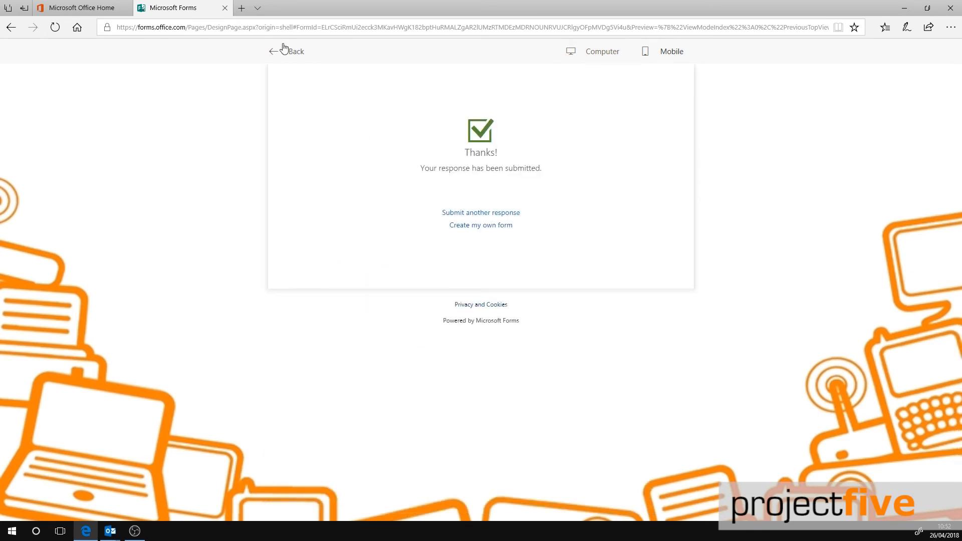
left_click(285, 49)
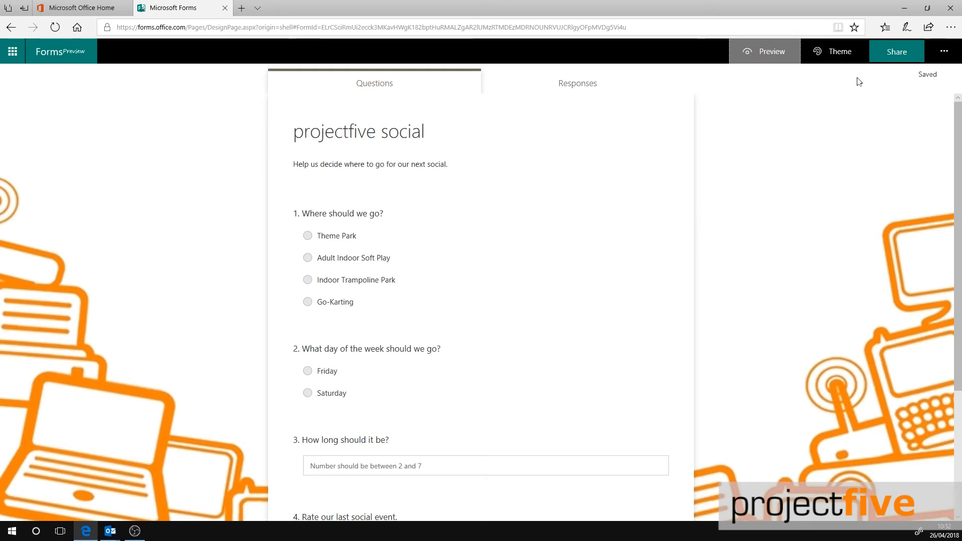
Step: Copy the form's response link and switch to the "projectfive social!" email draft in Outlook
left_click(882, 54)
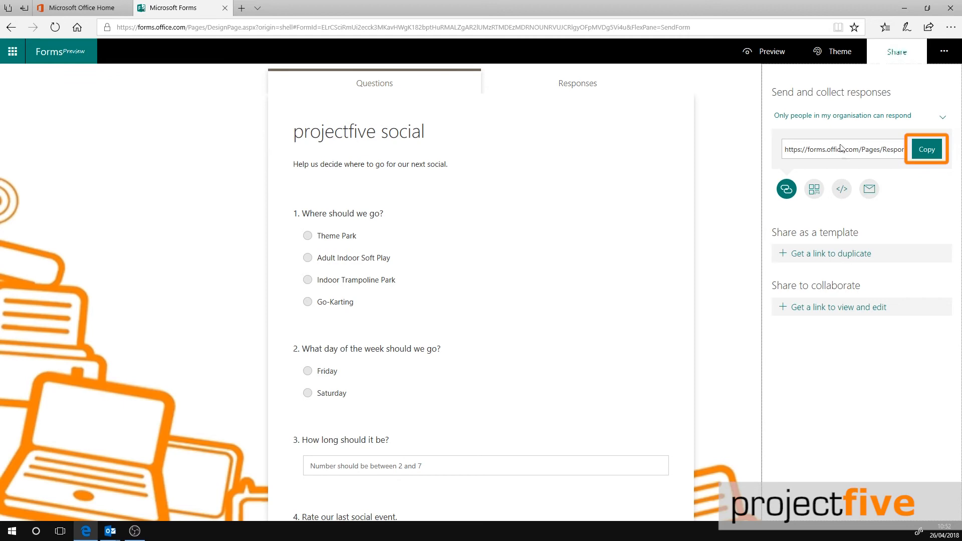
left_click(927, 150)
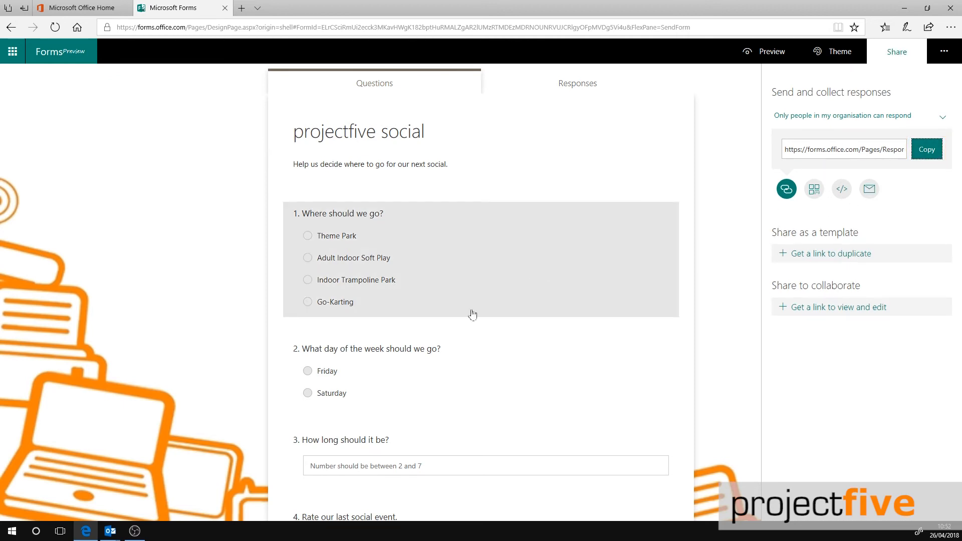
mouse_move(108, 539)
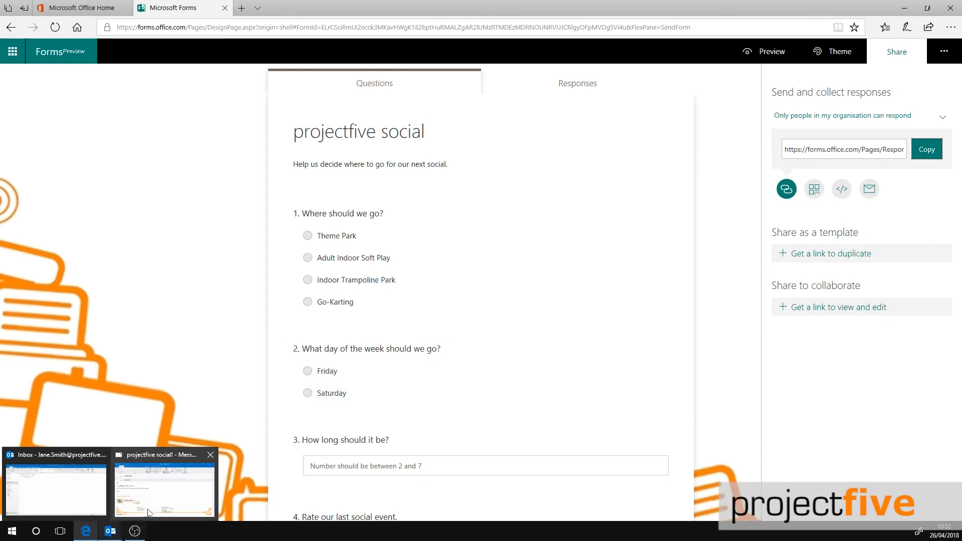
left_click(157, 485)
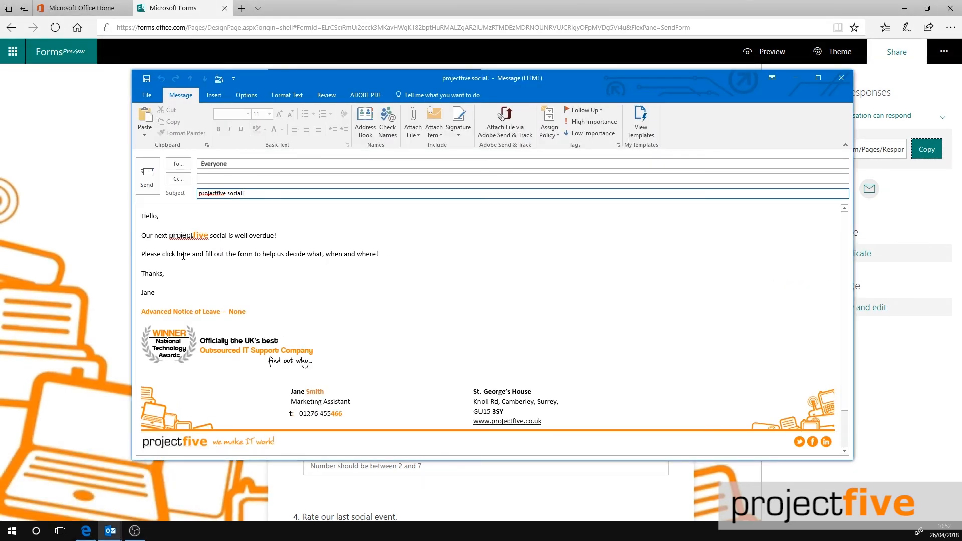
Step: Hyperlink the words "click here" in the email body to the copied form link and send the message
left_click_drag(192, 254, 165, 256)
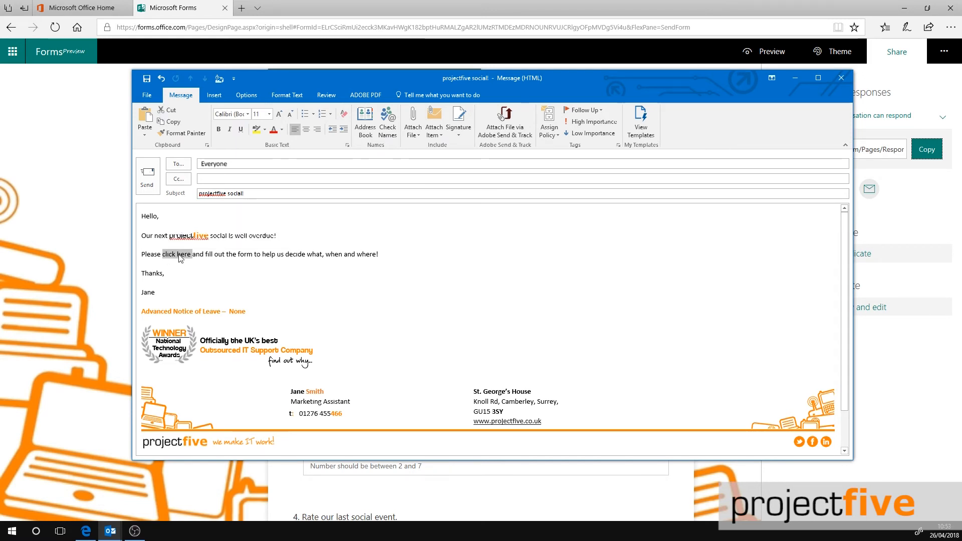
right_click(179, 255)
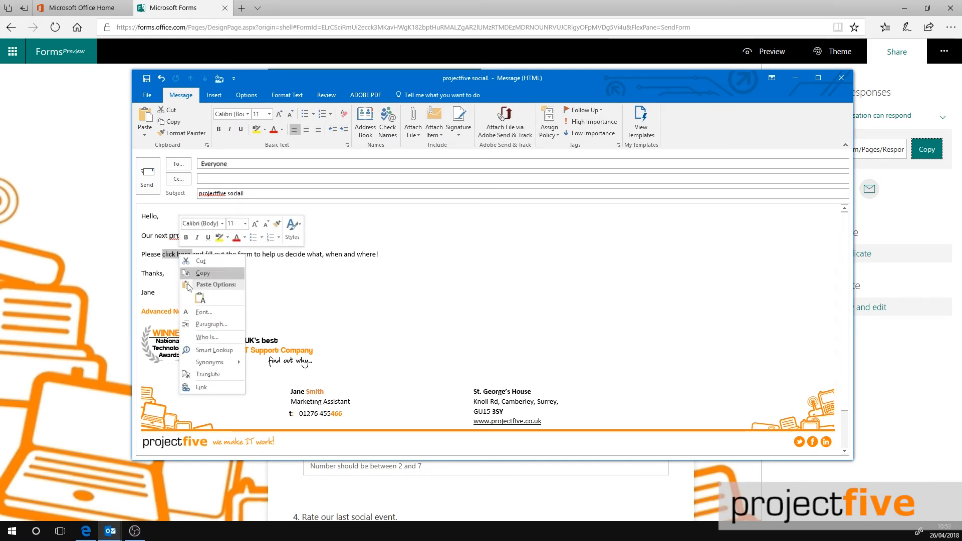
left_click(202, 387)
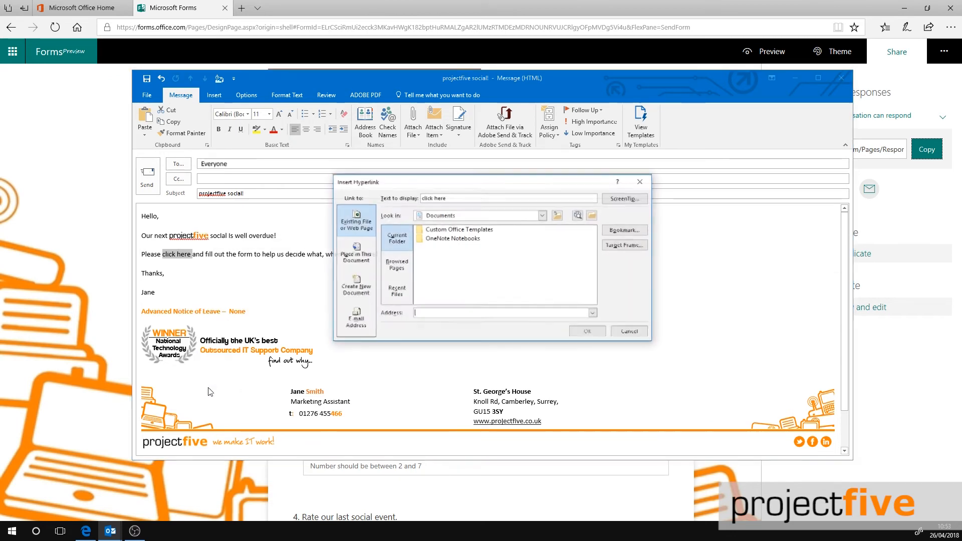
right_click(432, 314)
left_click(413, 350)
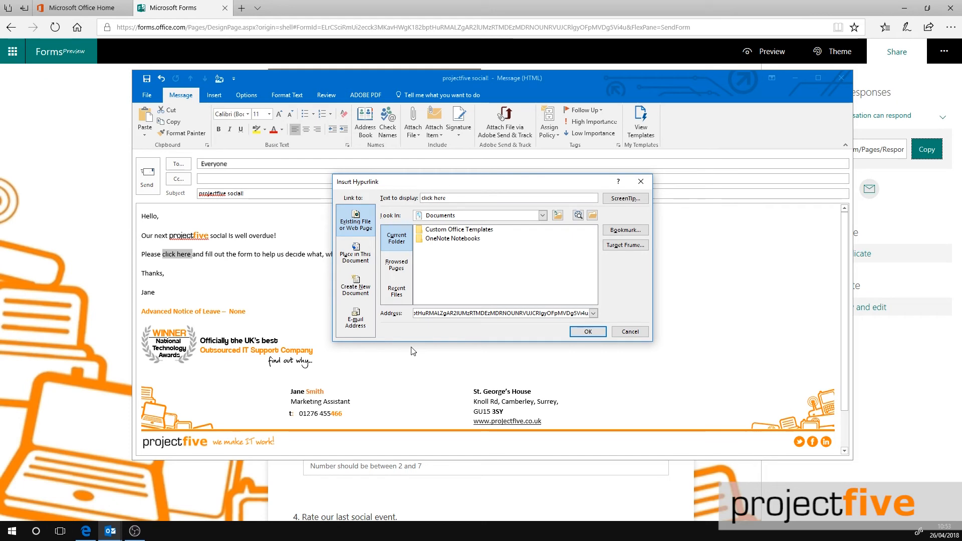
left_click(586, 332)
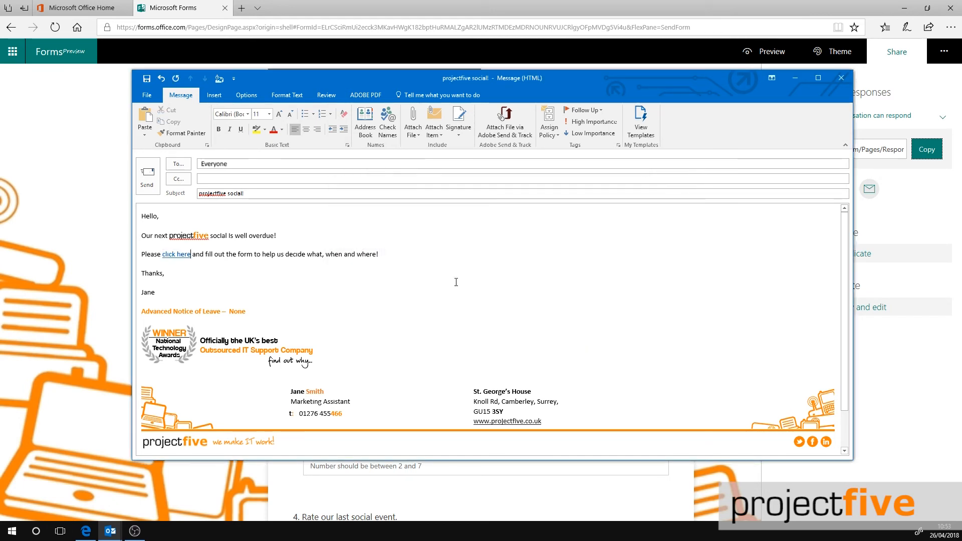
left_click(147, 186)
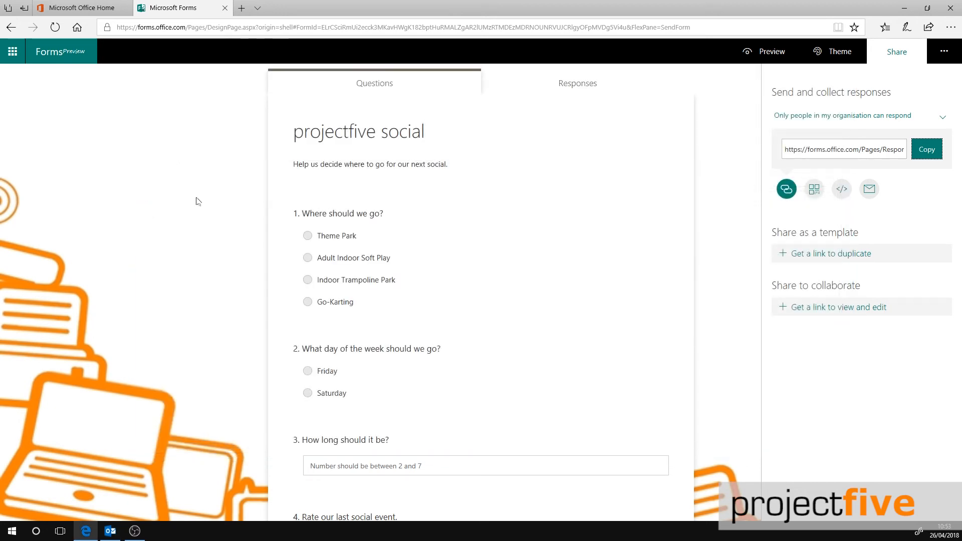
Step: Close the sharing options, open the individual results of the form's responses and show the list of responders
left_click(883, 62)
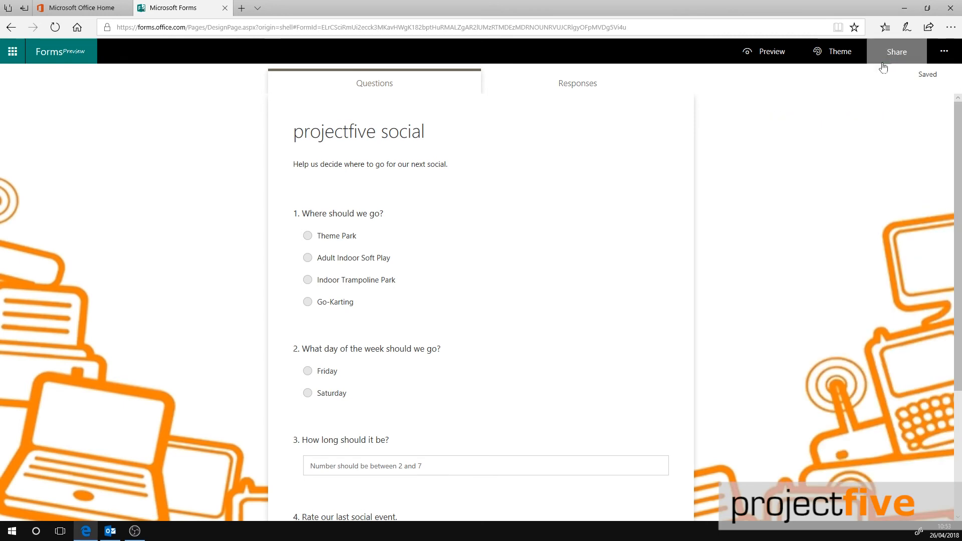
left_click(621, 86)
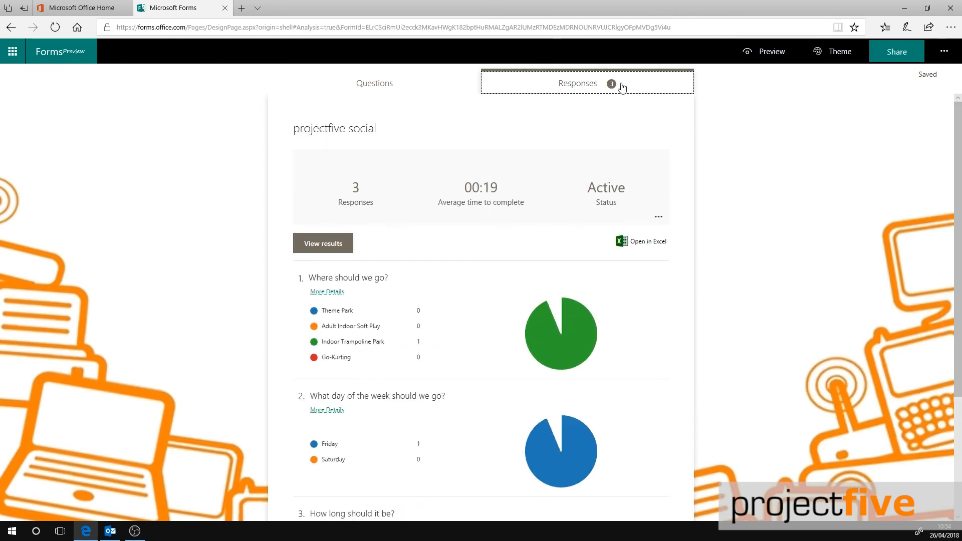
left_click(326, 245)
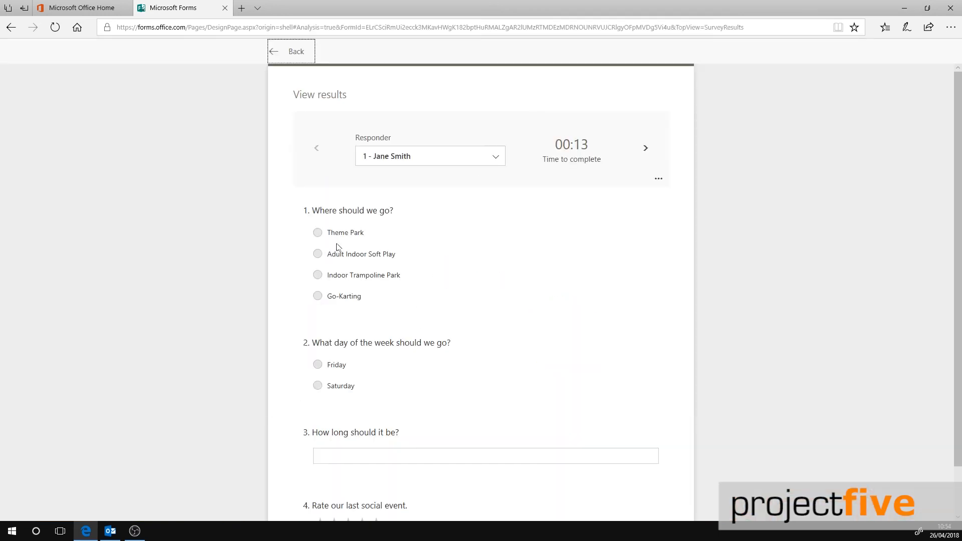
left_click(493, 160)
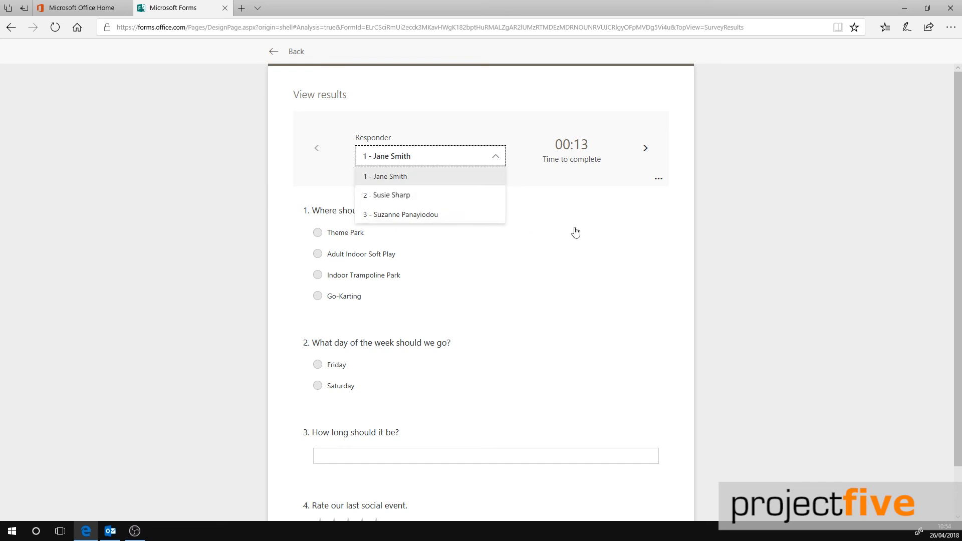